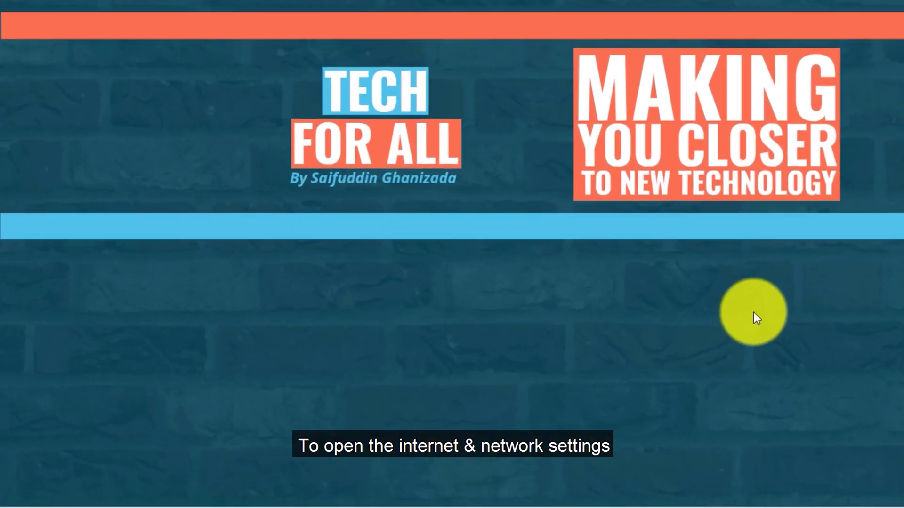
# Run ncpa.cpl from the Run dialog to list the network adapters
pyautogui.press('super+r')
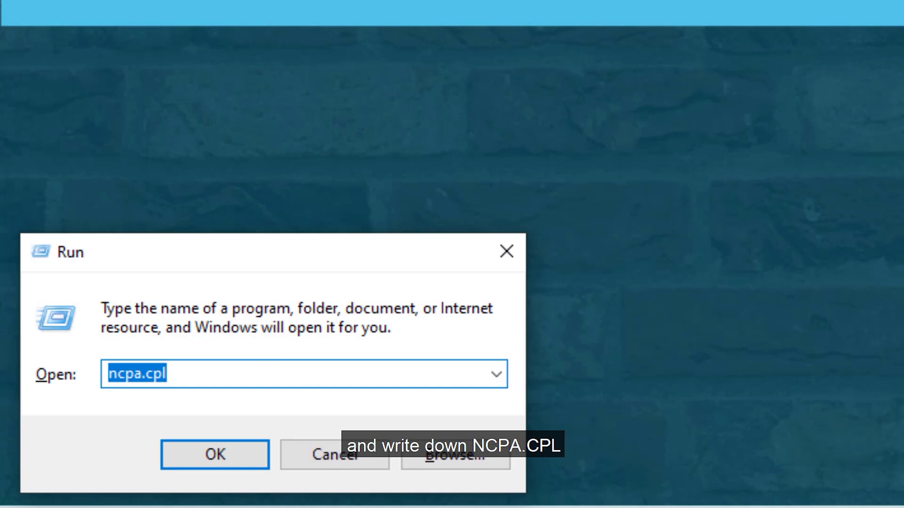
pyautogui.press('End')
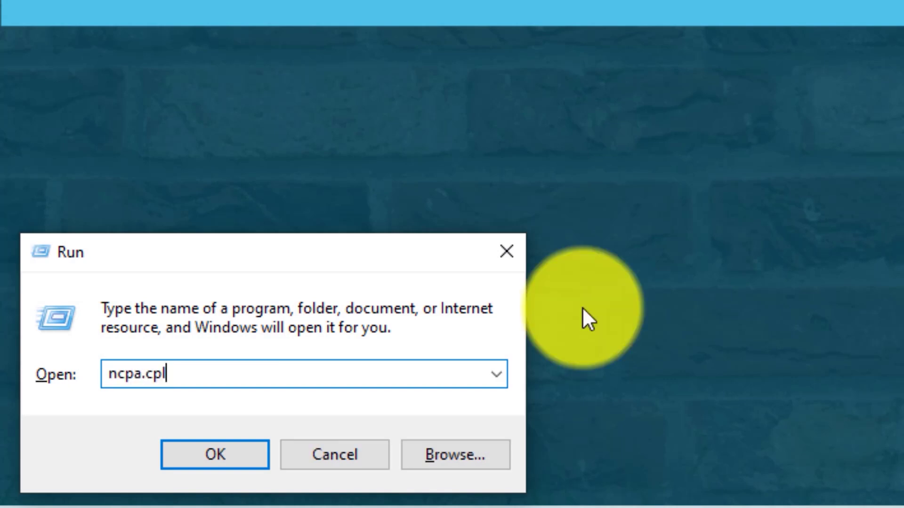
pyautogui.click(223, 453)
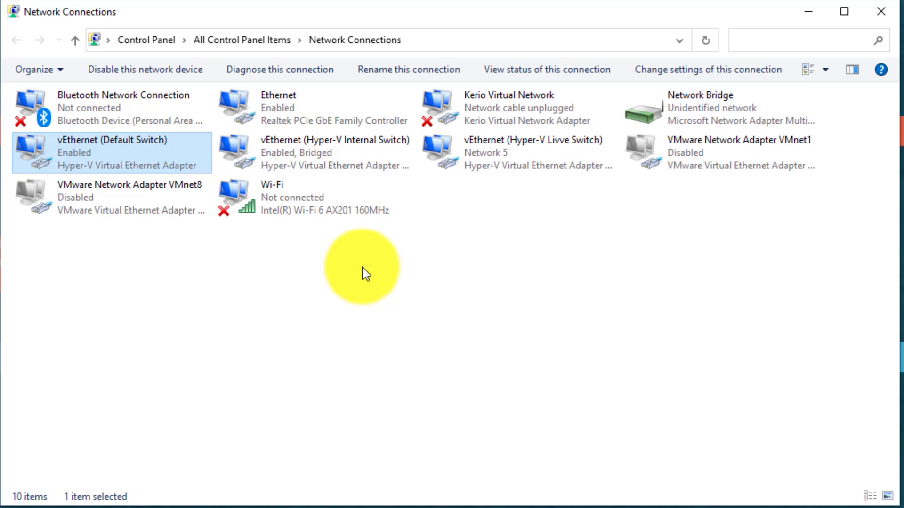
# Open the TCP/IPv4 properties of the vEthernet (Default Switch) adapter
pyautogui.rightClick(140, 165)
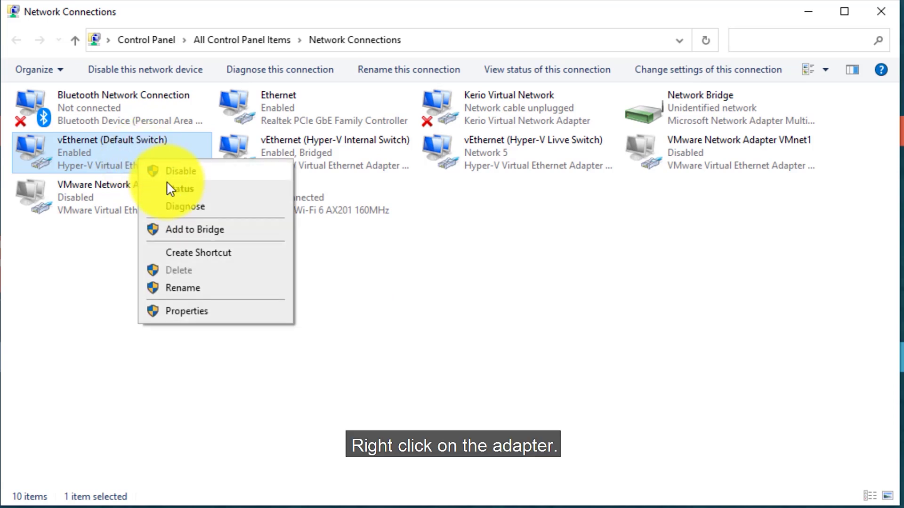
pyautogui.click(223, 312)
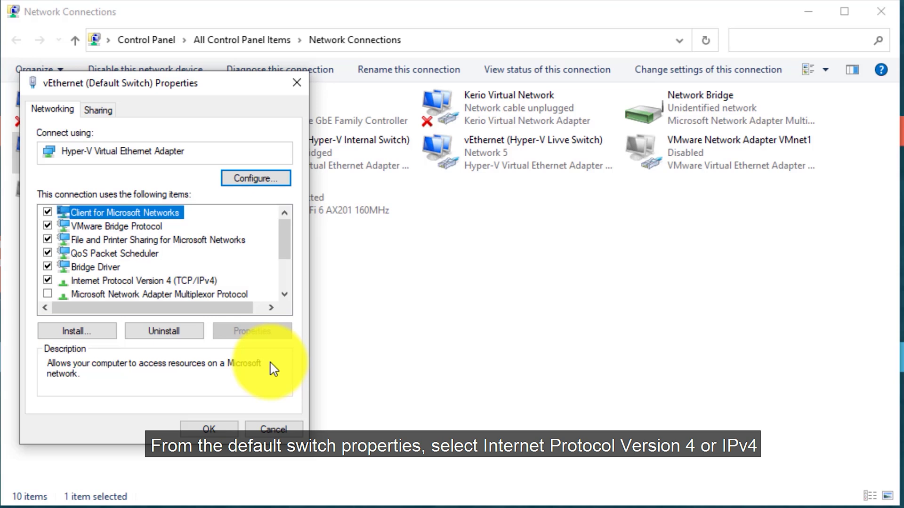
pyautogui.press('Down')
pyautogui.press('Down')
pyautogui.press('Down')
pyautogui.press('Down')
pyautogui.press('Down')
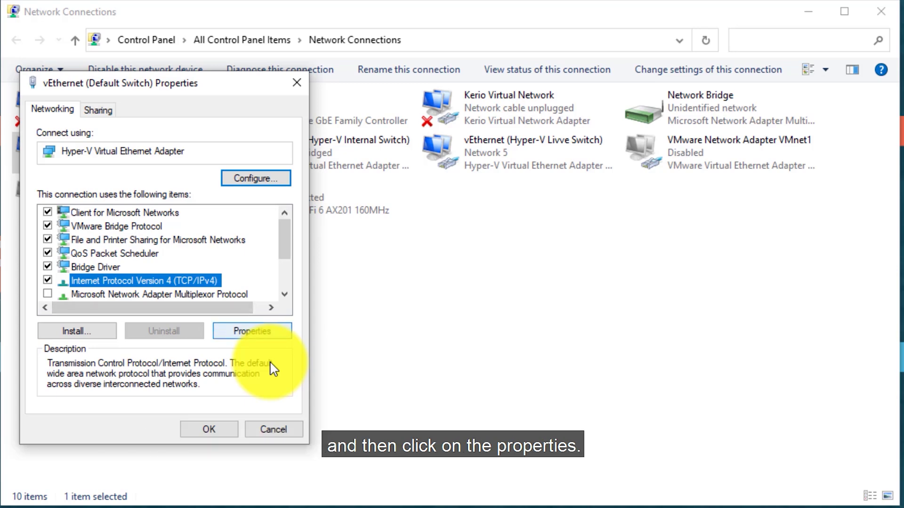
pyautogui.hotkey('alt', 'r')
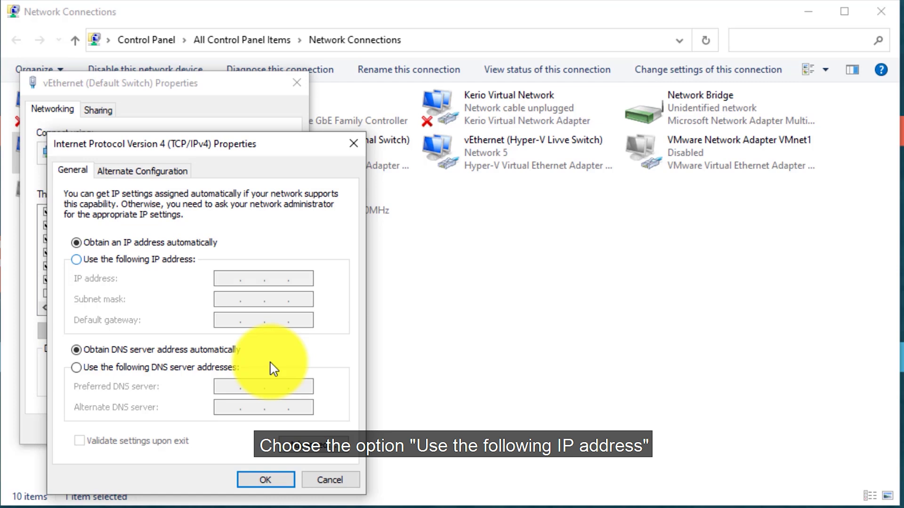
# Enter static IP 10.10.10.2, mask 255.255.255.0 and gateway 10.10.10.1 for vEthernet (Default Switch)
pyautogui.hotkey('alt', 's')
pyautogui.press('Tab')
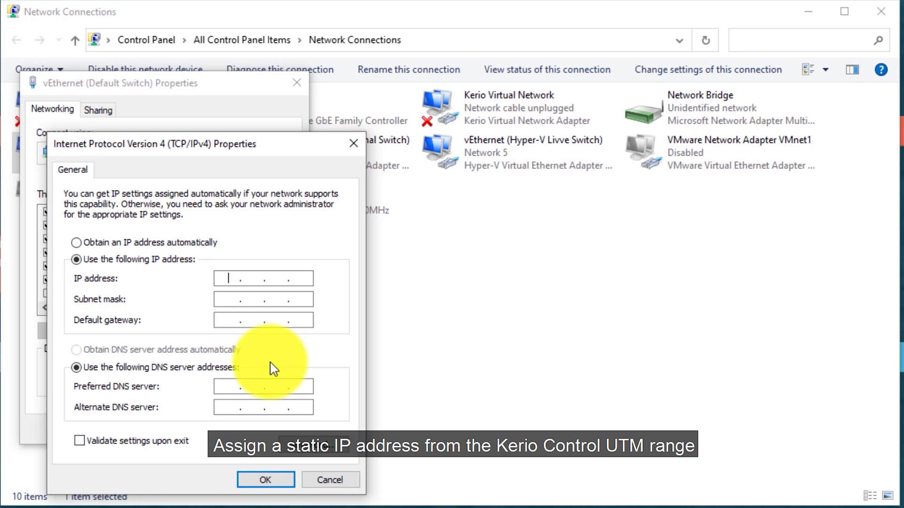
pyautogui.write('10.10.')
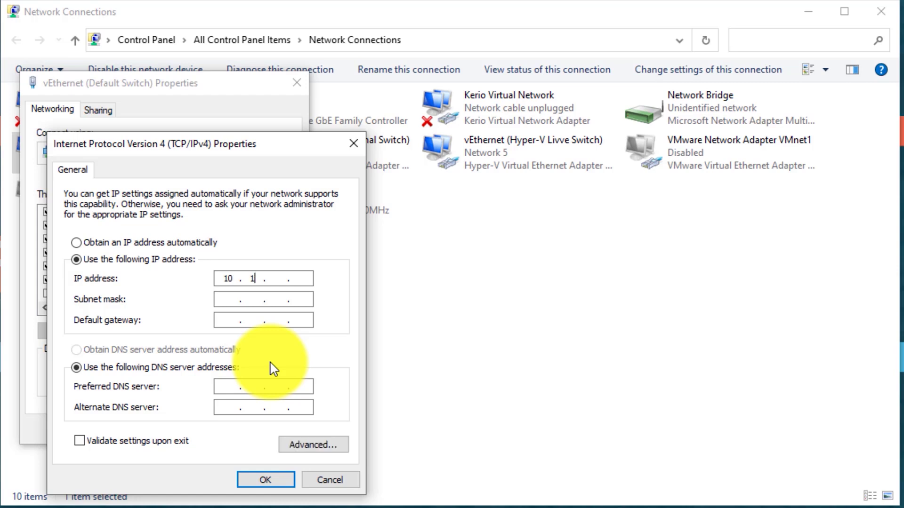
pyautogui.write('10.2')
pyautogui.press('Tab')
pyautogui.press('Right')
pyautogui.write('.255.')
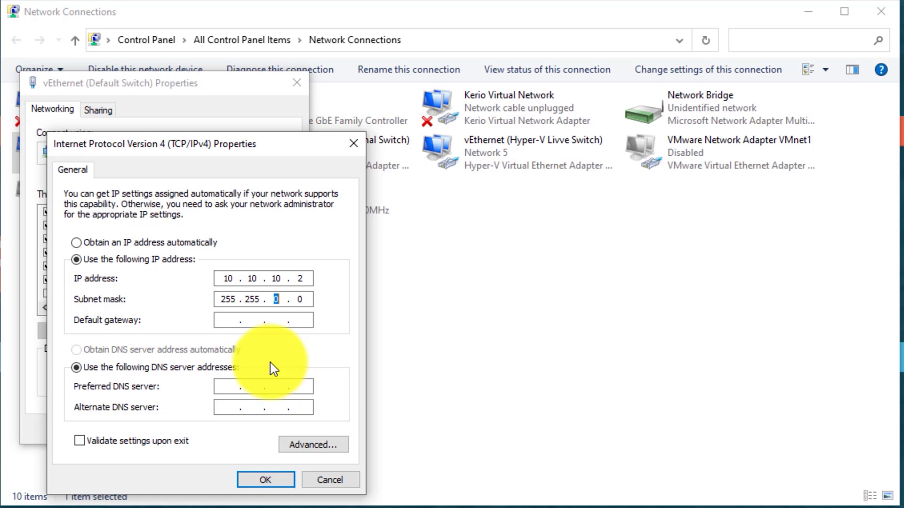
pyautogui.write('255 .')
pyautogui.press('Tab')
pyautogui.write('10 . 10 . 10 . 1')
pyautogui.press('Tab')
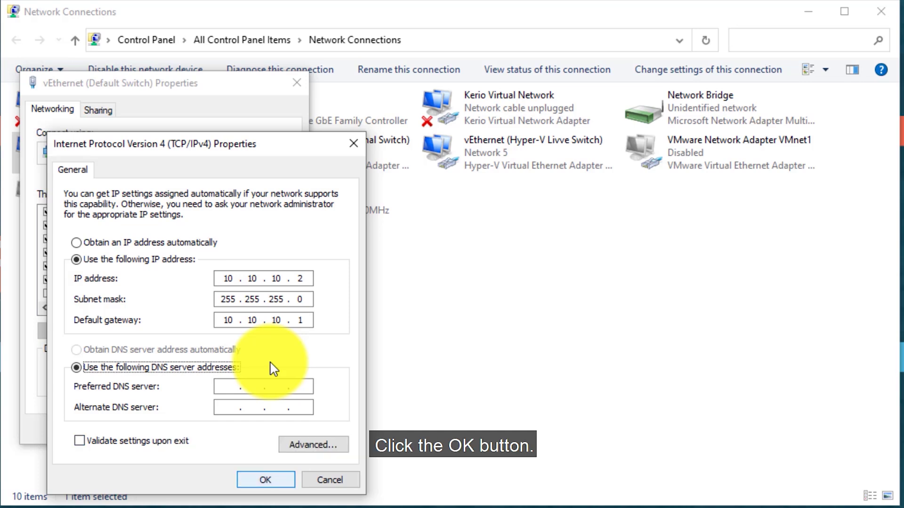
# Save the IPv4 settings, accepting the multiple-gateway warning, and close the adapter properties
pyautogui.press('Return')
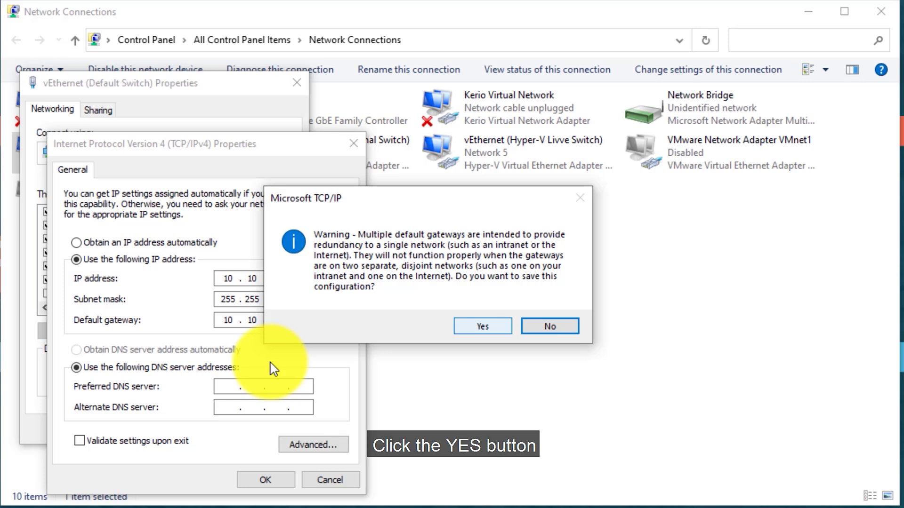
pyautogui.press('Return')
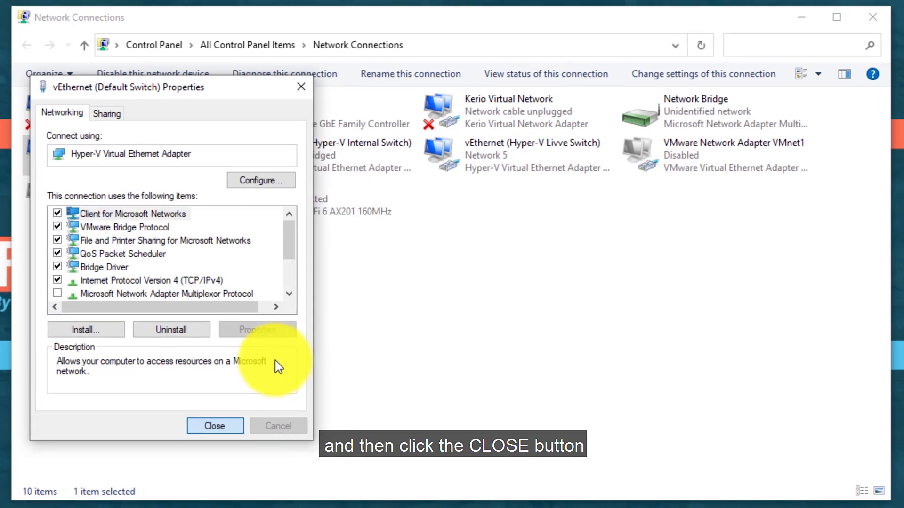
pyautogui.press('Return')
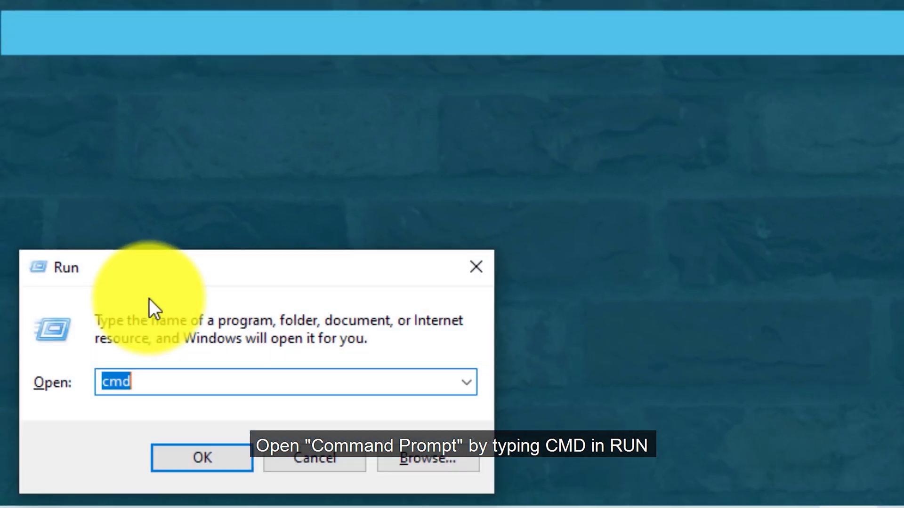
# Launch cmd and ping 10.10.10.1, getting 4 of 4 replies
pyautogui.write('cmd')
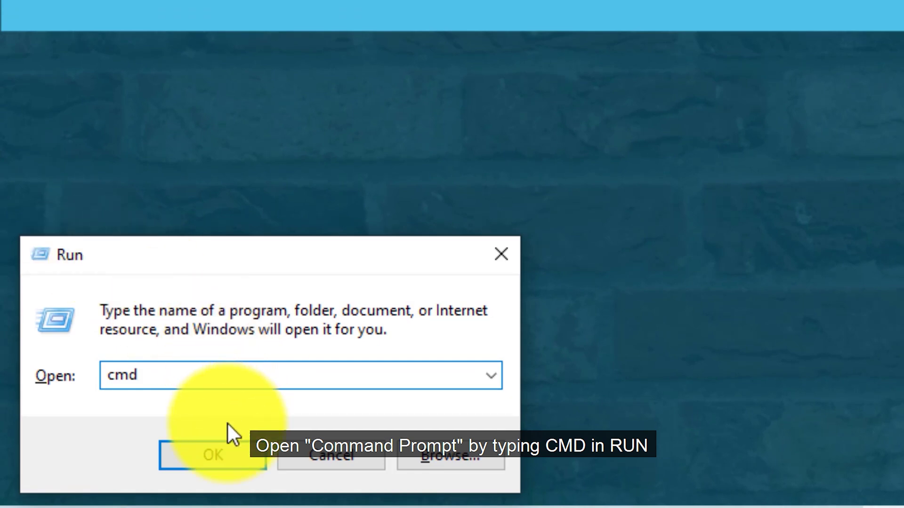
pyautogui.click(208, 456)
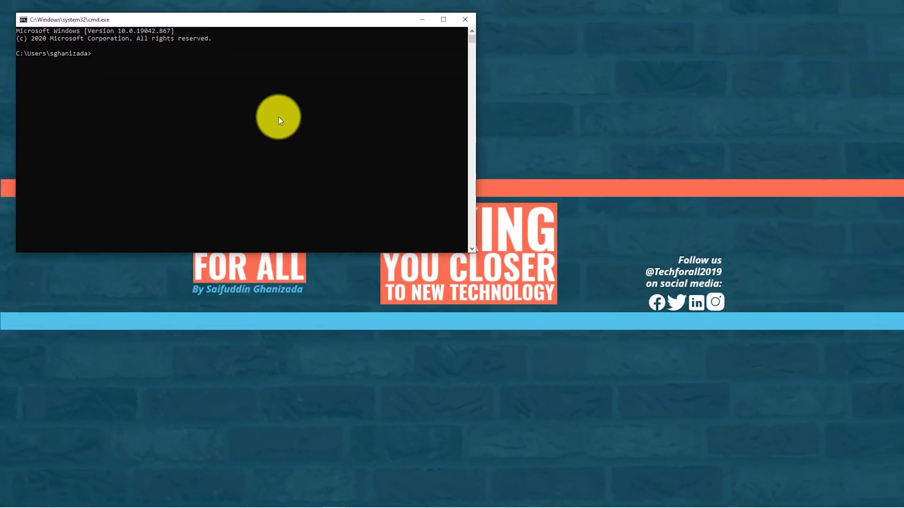
pyautogui.moveTo(283, 20); pyautogui.dragTo(468, 145)
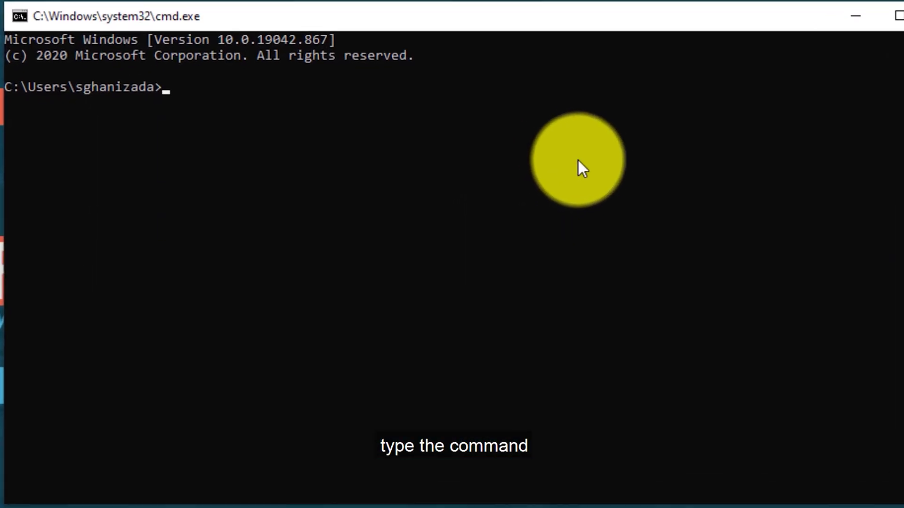
pyautogui.write('ping ')
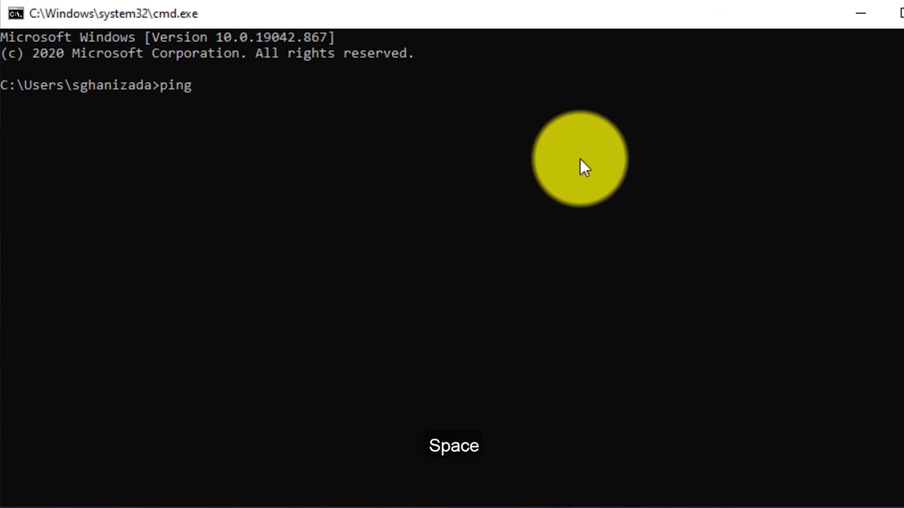
pyautogui.write('10.10.')
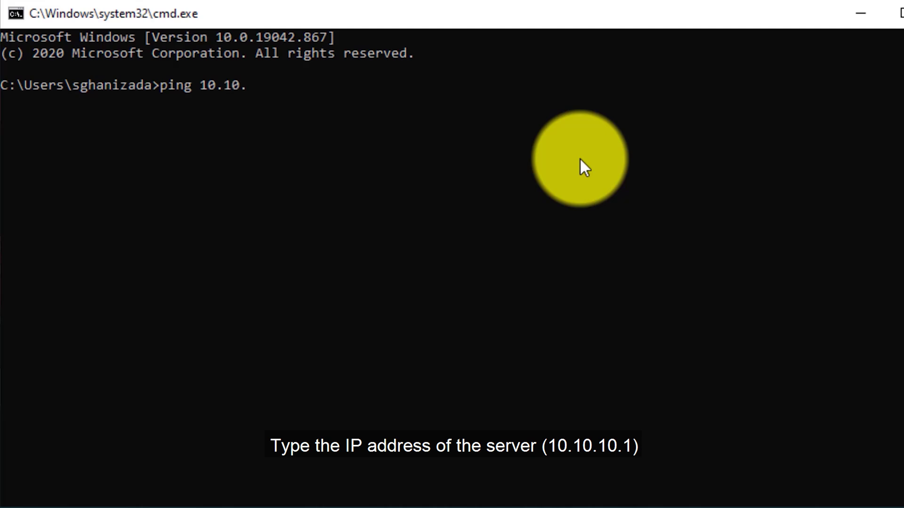
pyautogui.write('10.1')
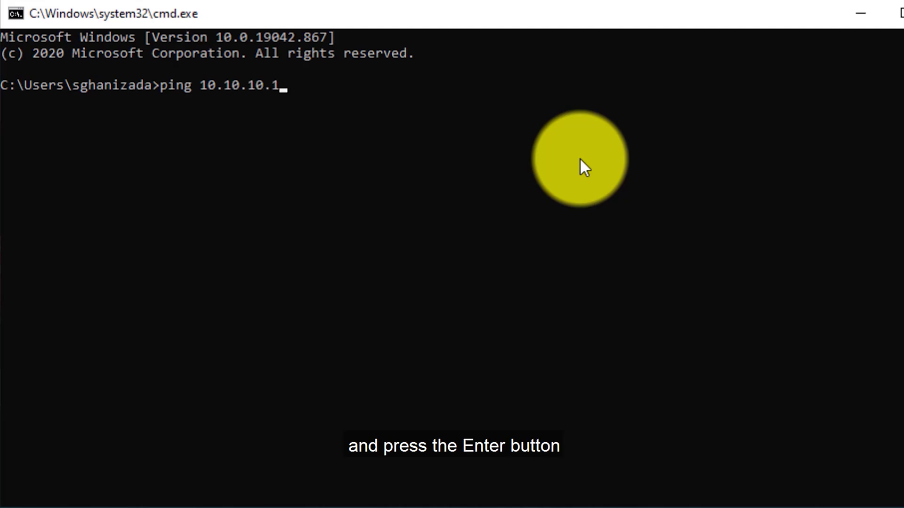
pyautogui.press('Return')
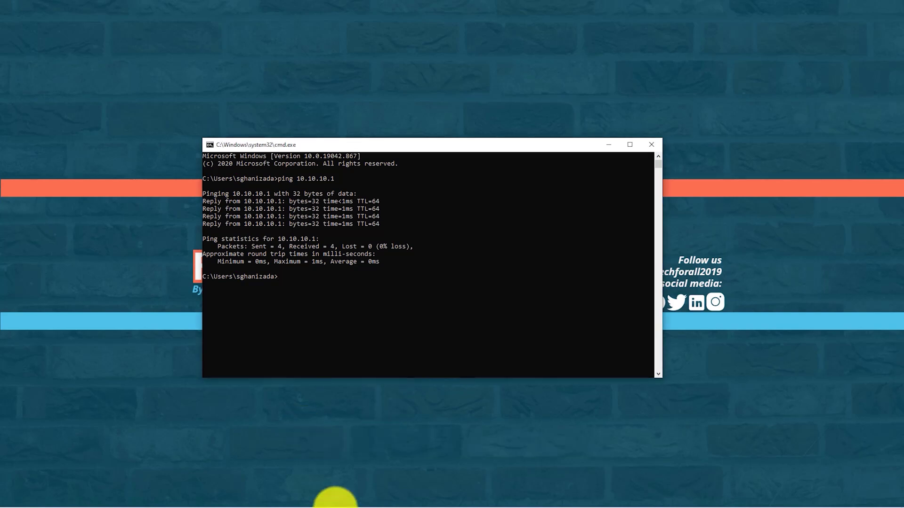
pyautogui.click(366, 495)
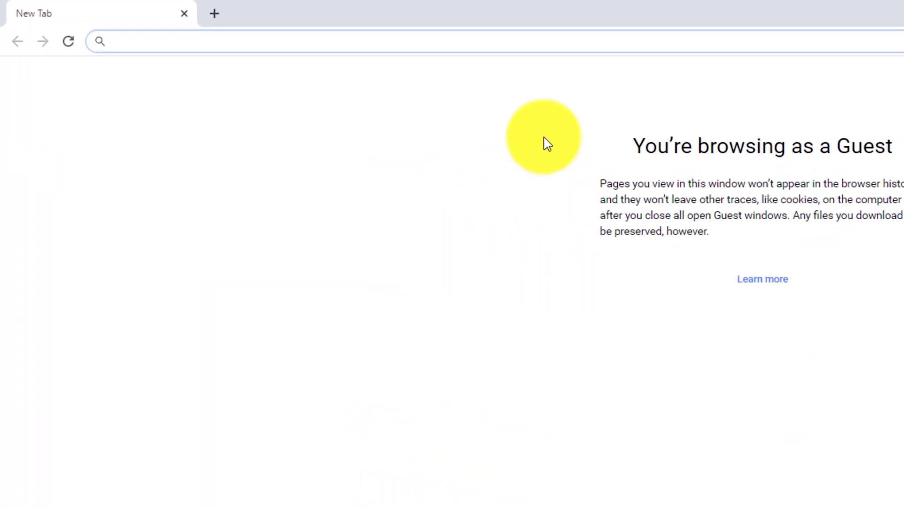
pyautogui.write('https://')
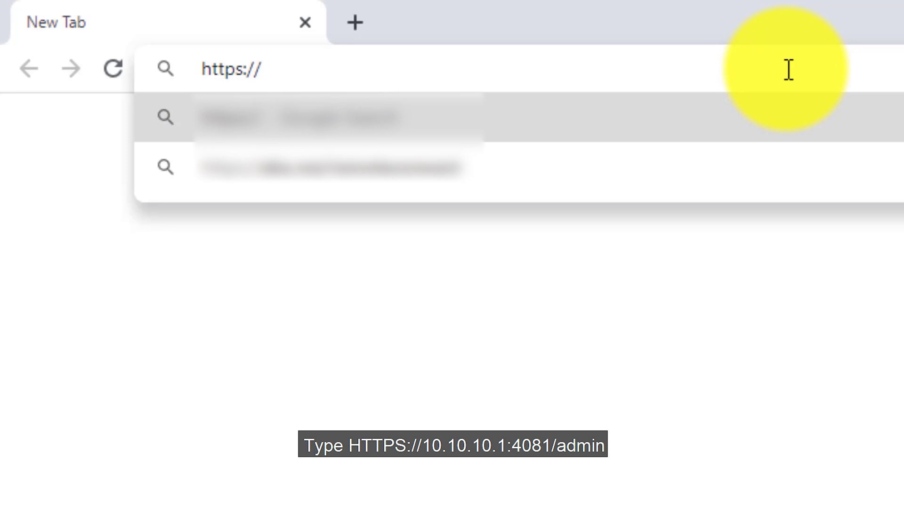
pyautogui.write('10.10')
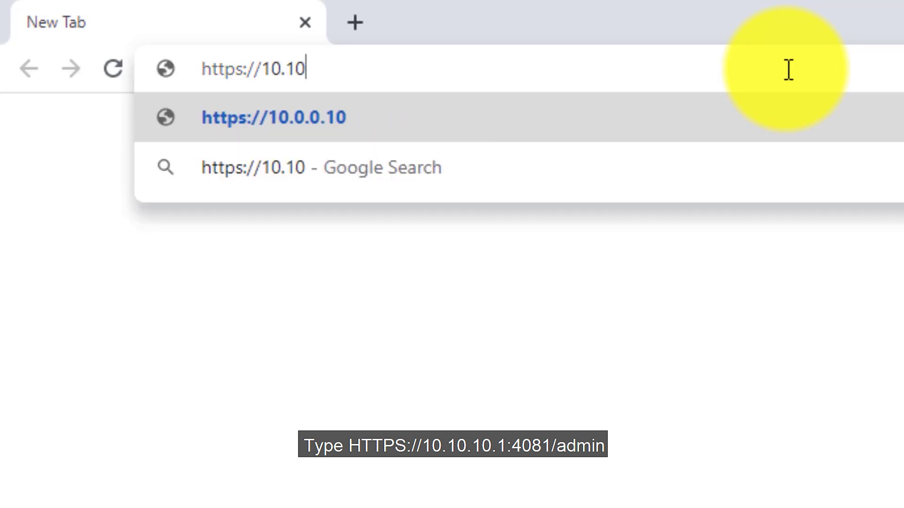
pyautogui.write('.10.1')
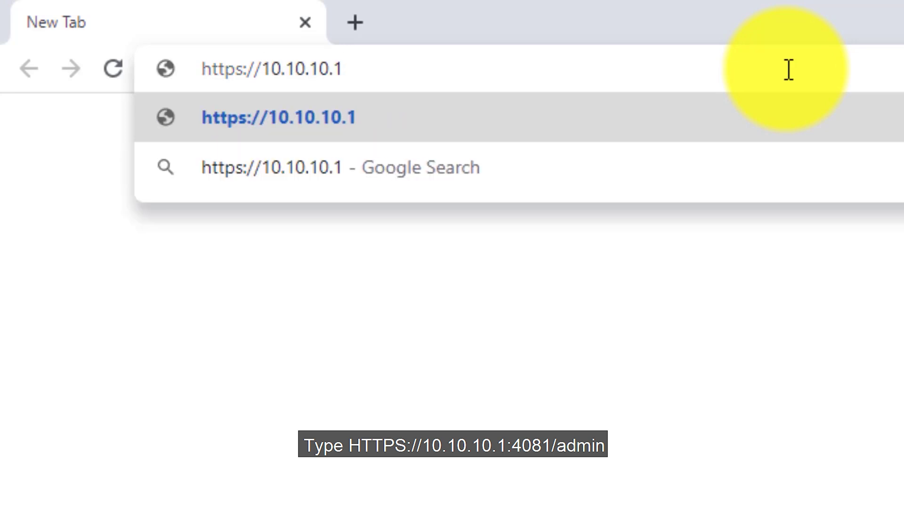
pyautogui.write(':408')
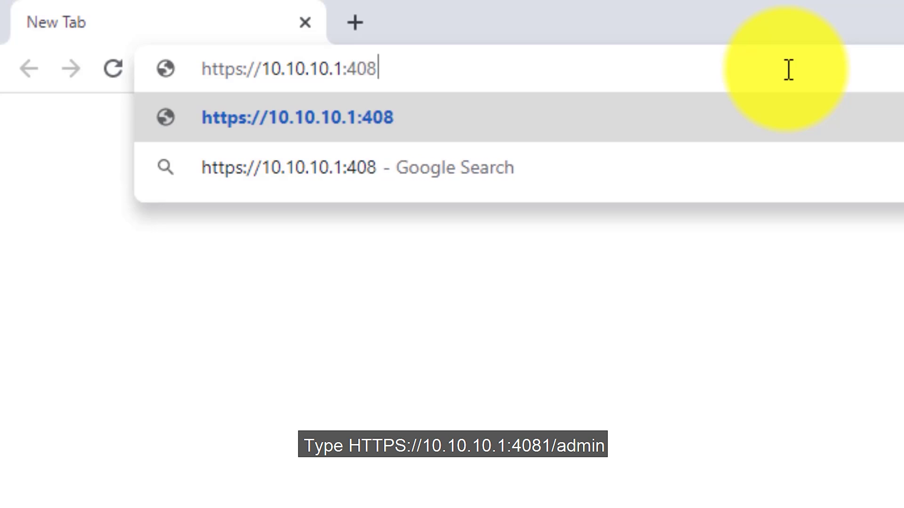
pyautogui.write('1/admin')
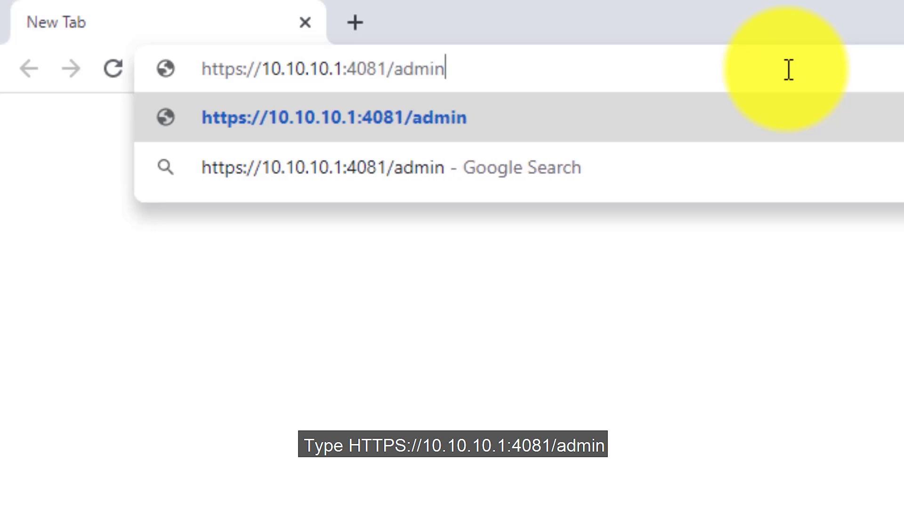
pyautogui.press('Return')
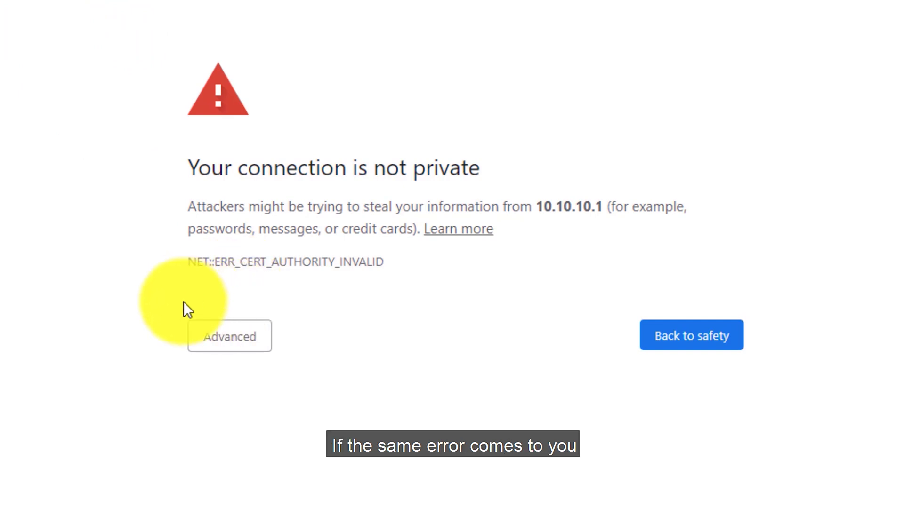
# Bypass the certificate warning via Advanced and proceed to 10.10.10.1 (unsafe)
pyautogui.click(239, 348)
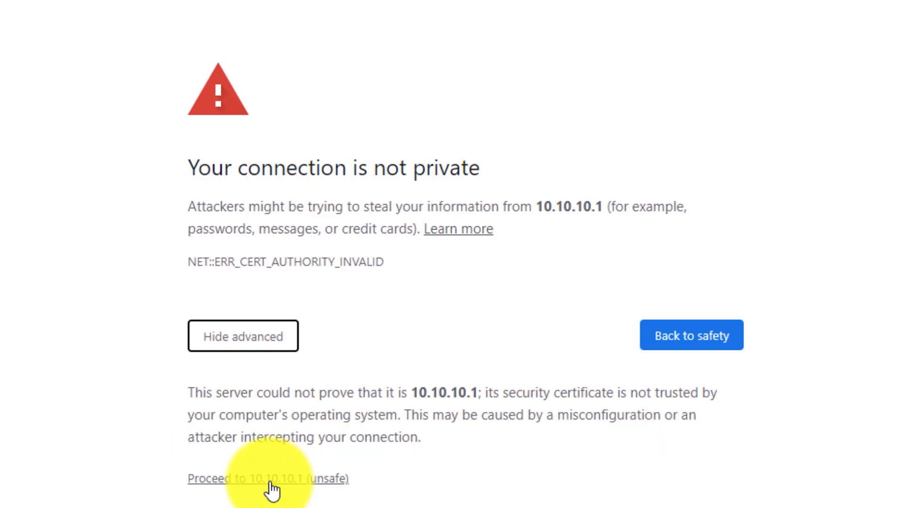
pyautogui.click(271, 480)
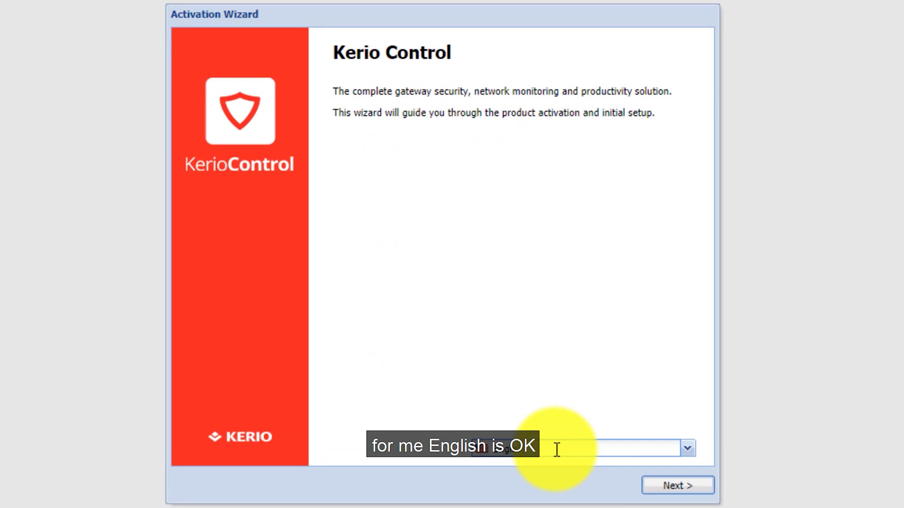
# Pass the welcome page, scroll the EULA and tick 'I agree with the End User License Agreement'
pyautogui.click(683, 490)
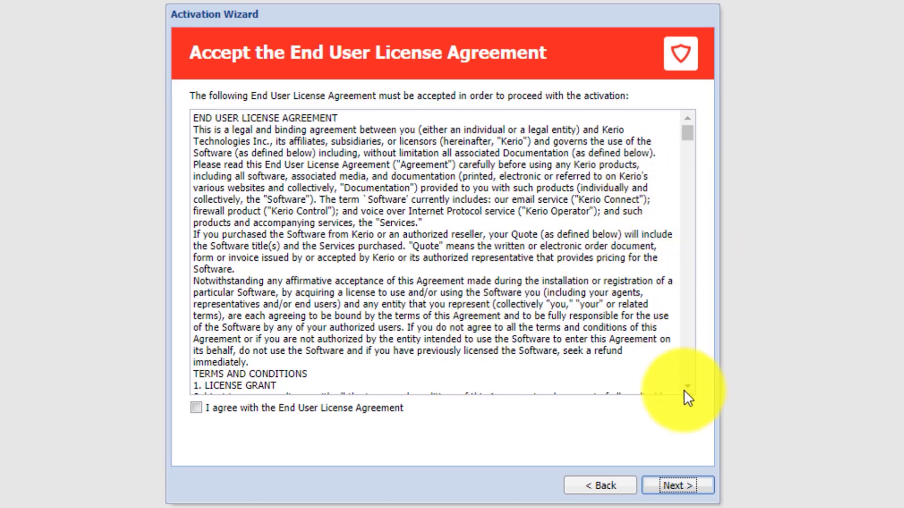
pyautogui.moveTo(690, 133); pyautogui.dragTo(713, 380)
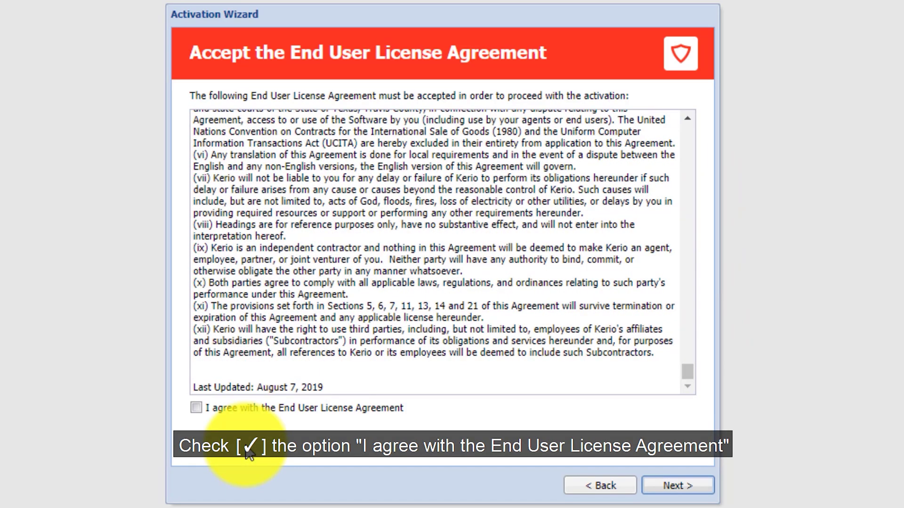
pyautogui.click(196, 408)
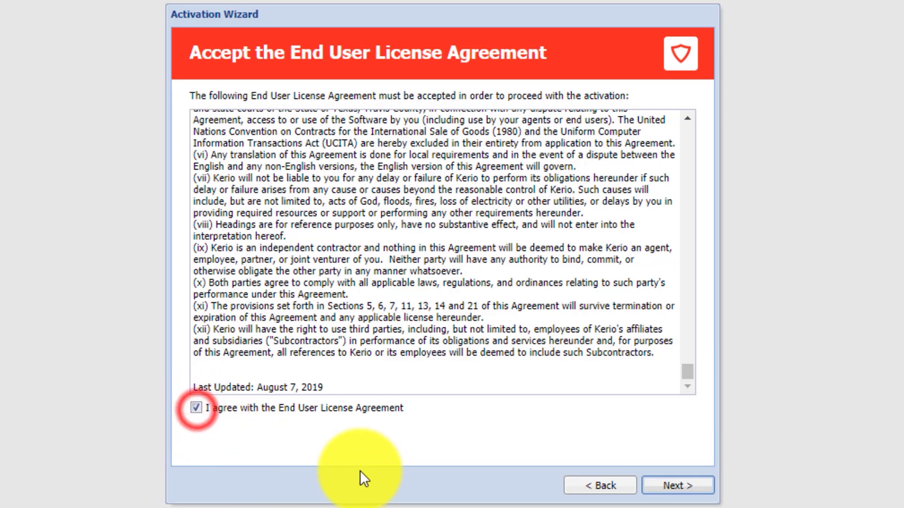
pyautogui.click(682, 488)
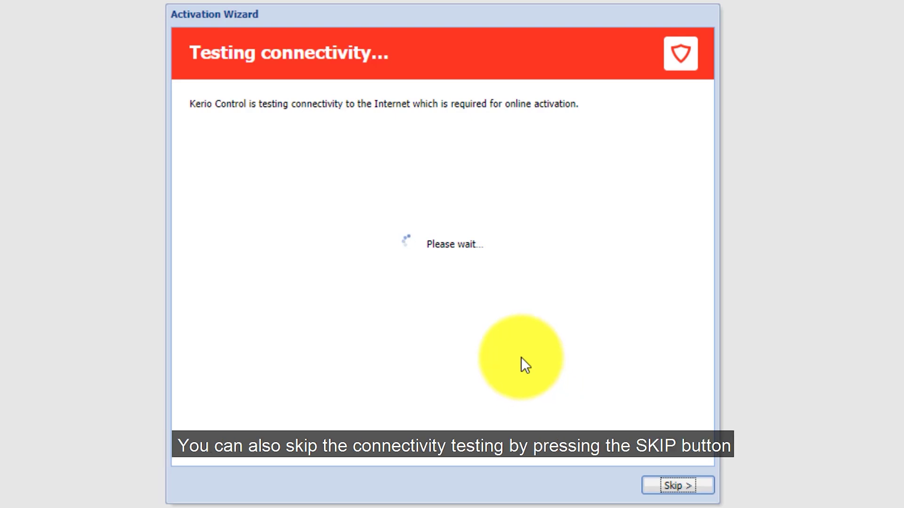
pyautogui.click(686, 487)
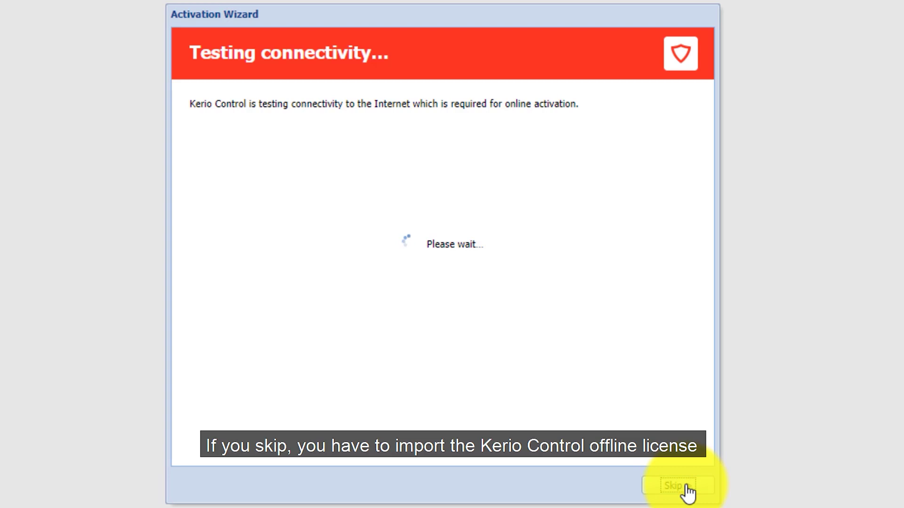
pyautogui.click(686, 487)
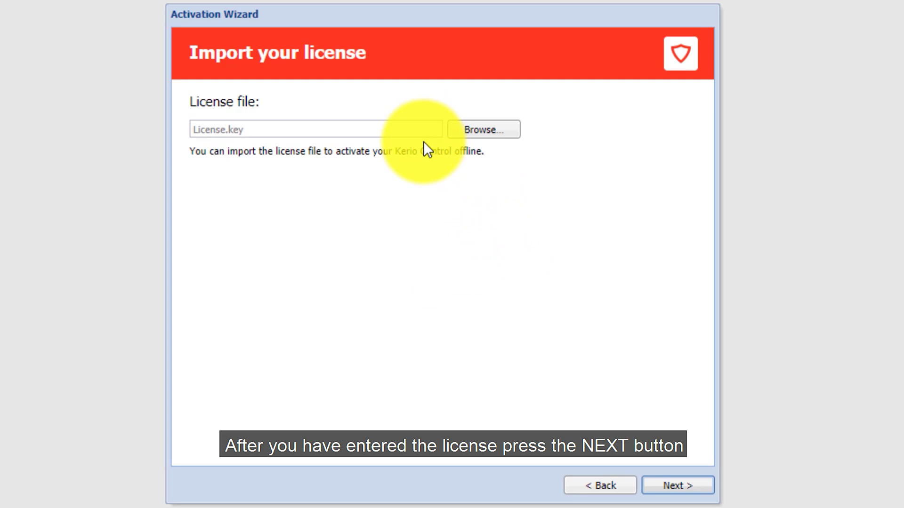
pyautogui.click(700, 487)
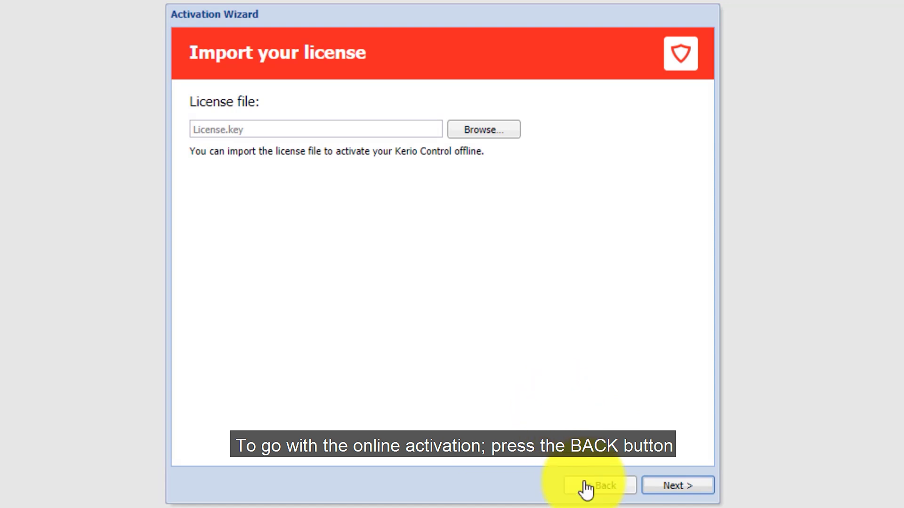
pyautogui.click(599, 492)
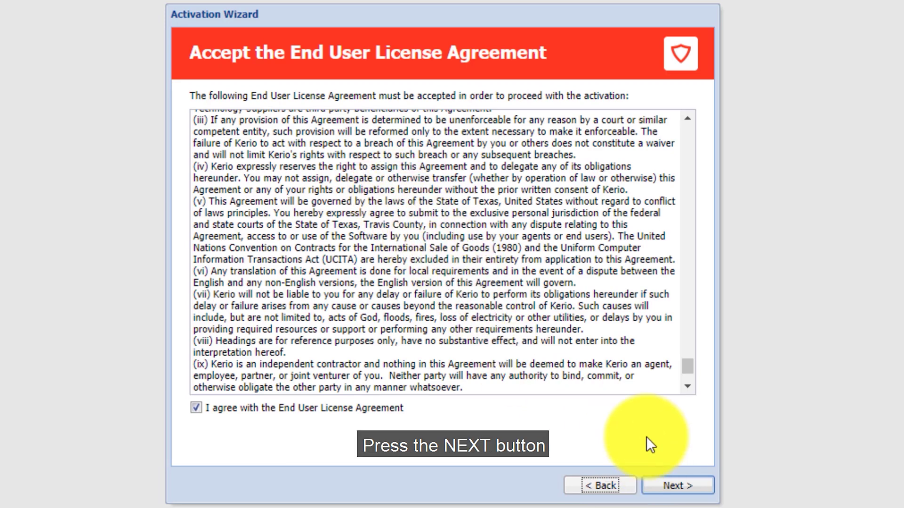
# Rerun the connectivity test, then pick 'Activate in unregistered mode'
pyautogui.click(678, 486)
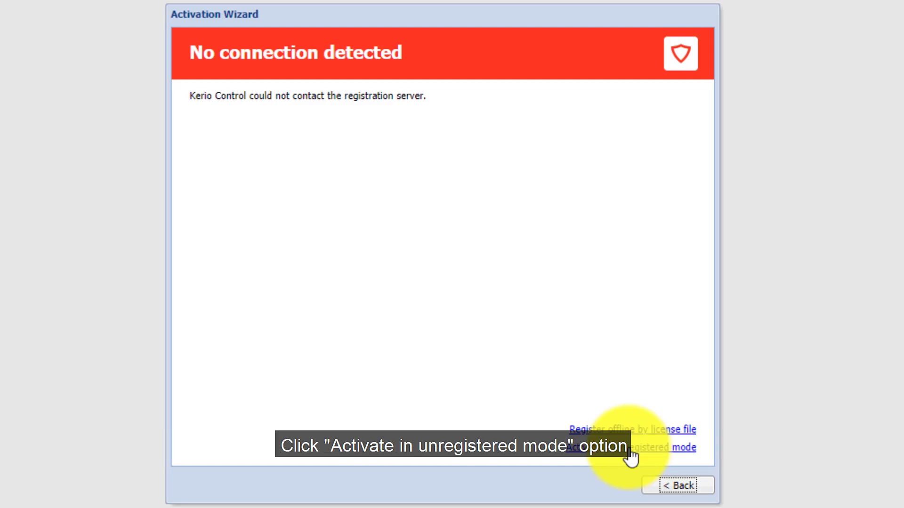
pyautogui.click(630, 451)
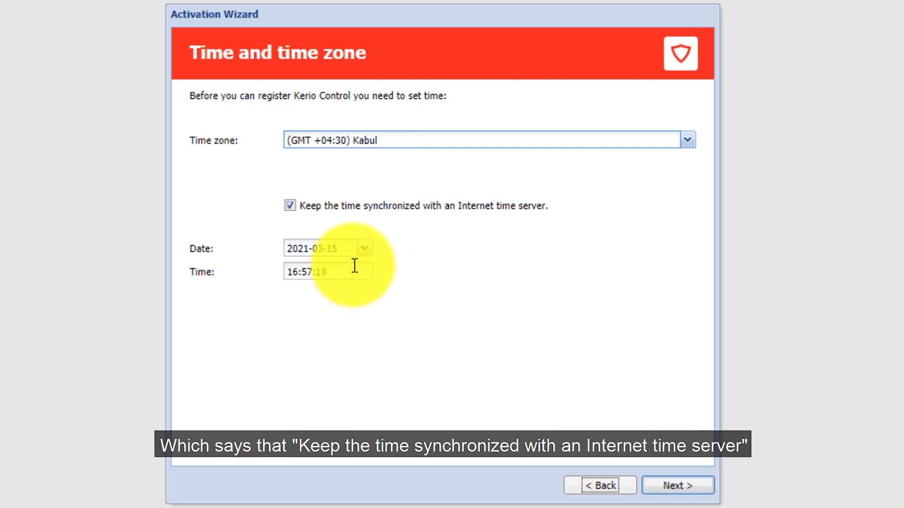
# Keep Internet time synchronization on with the Kabul time zone and apply the time settings
pyautogui.click(290, 208)
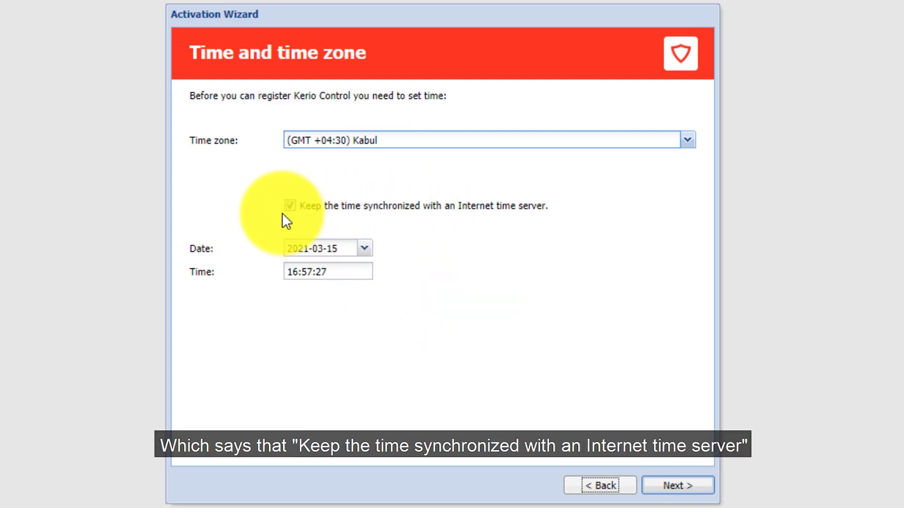
pyautogui.click(291, 208)
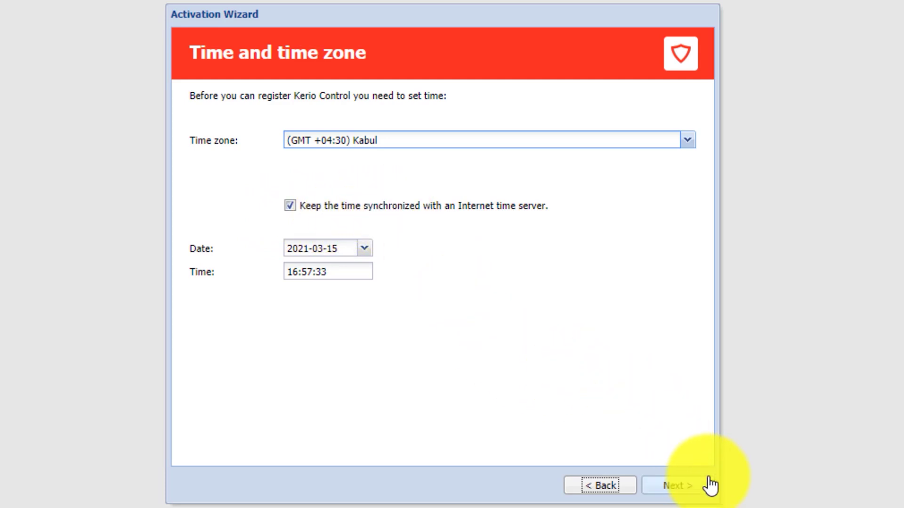
pyautogui.click(685, 490)
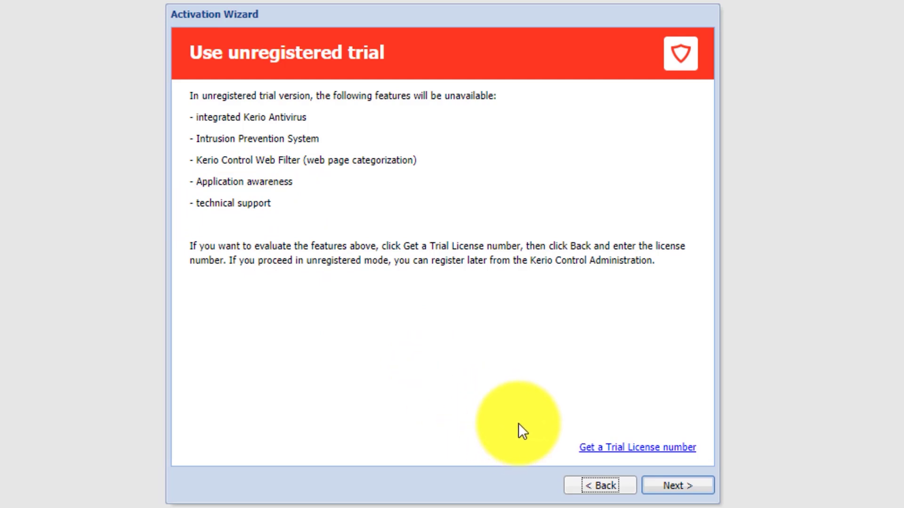
# Pass the trial notice and leave anonymous usage statistics sharing enabled
pyautogui.click(675, 489)
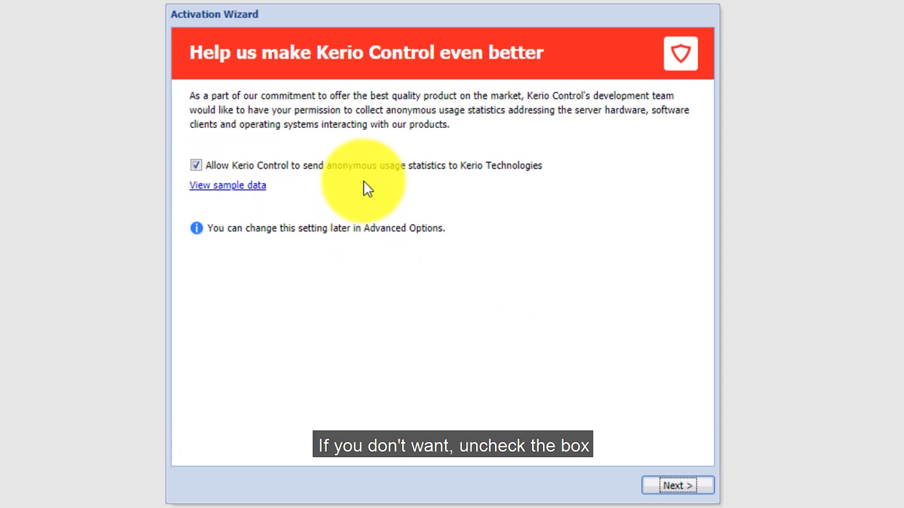
pyautogui.click(197, 164)
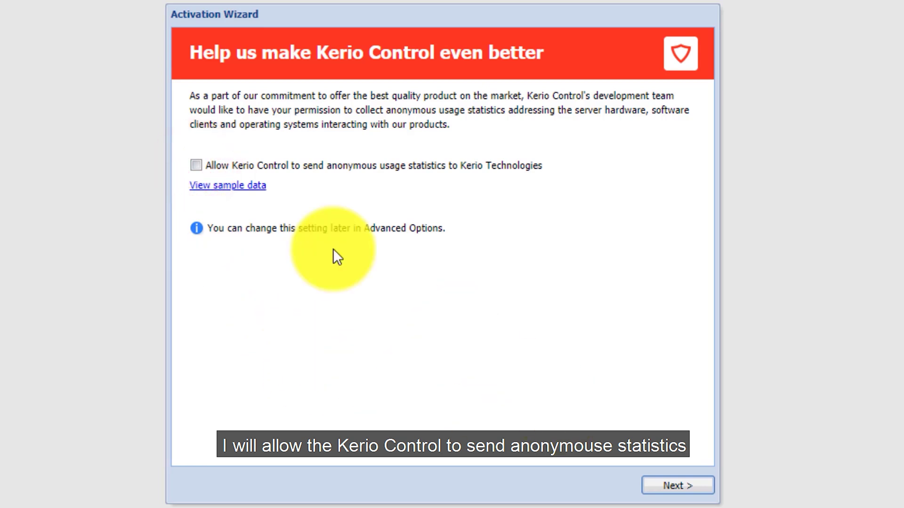
pyautogui.click(196, 167)
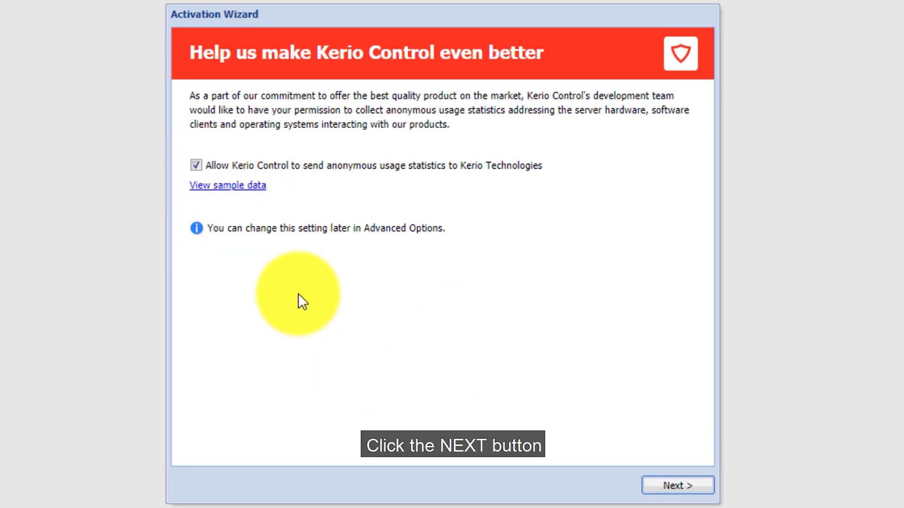
pyautogui.click(672, 489)
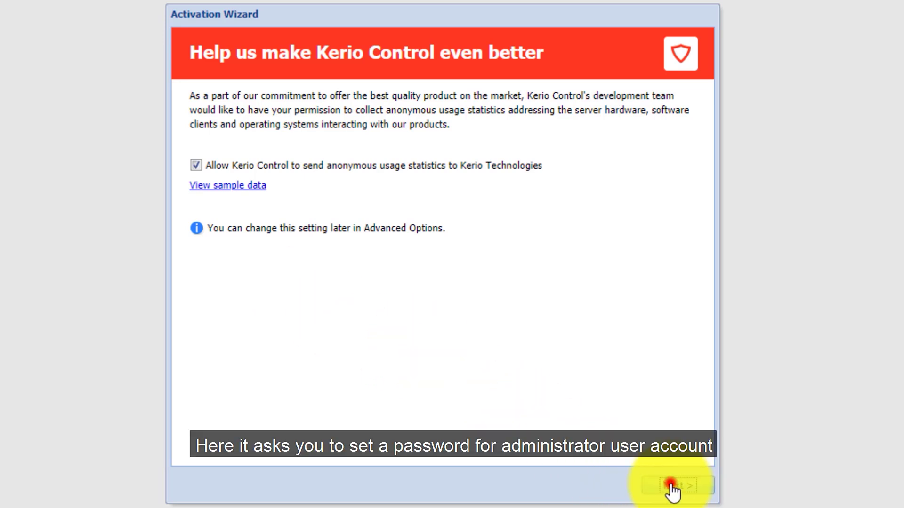
# Enter the Admin password and repeat it in Confirm password
pyautogui.click(428, 142)
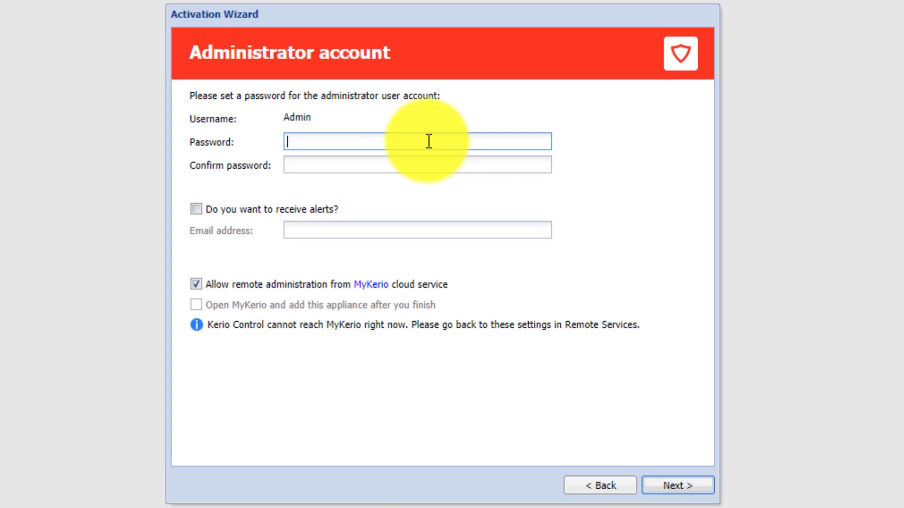
pyautogui.write('********')
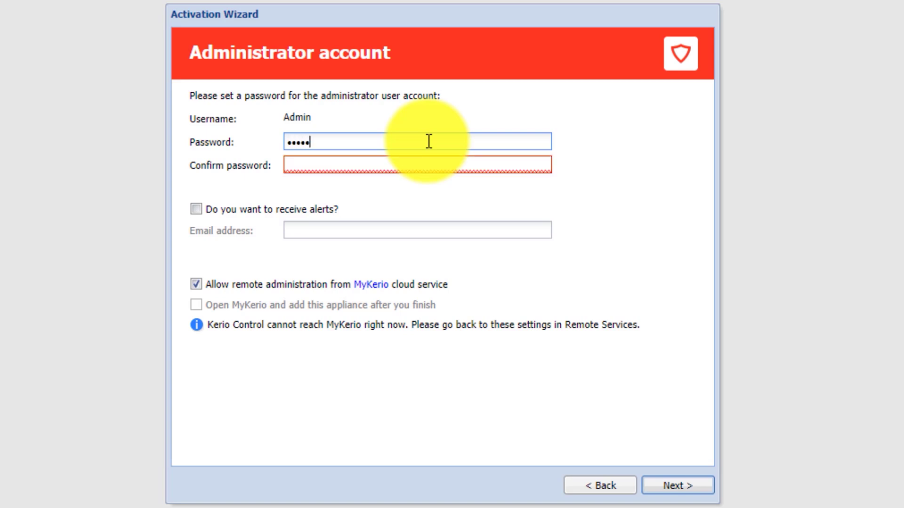
pyautogui.write('*')
pyautogui.press('Tab')
pyautogui.write('**********')
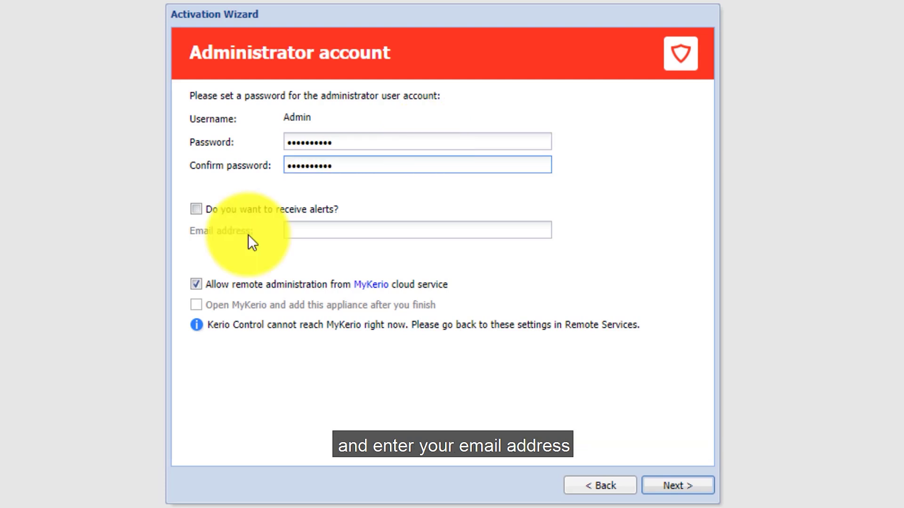
# Enable alerts to the administrator's e-mail address, allow MyKerio remote administration, and submit
pyautogui.click(194, 210)
pyautogui.click(304, 229)
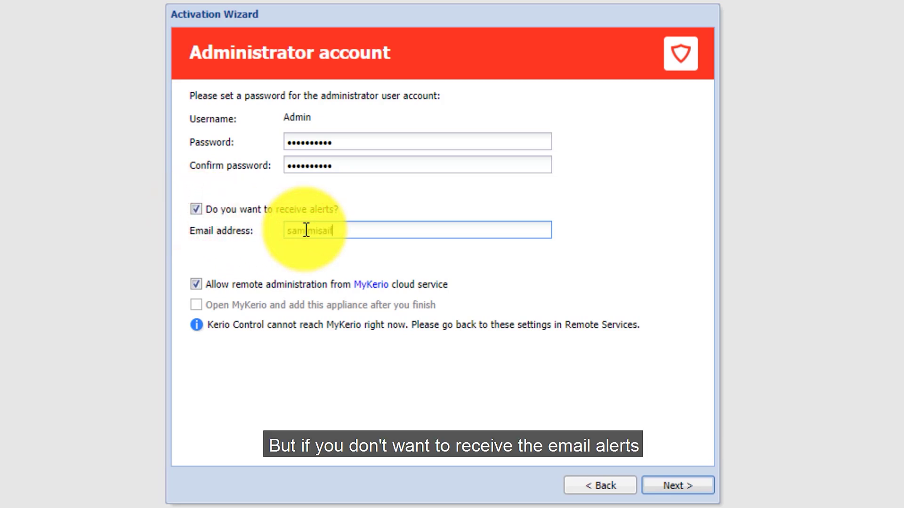
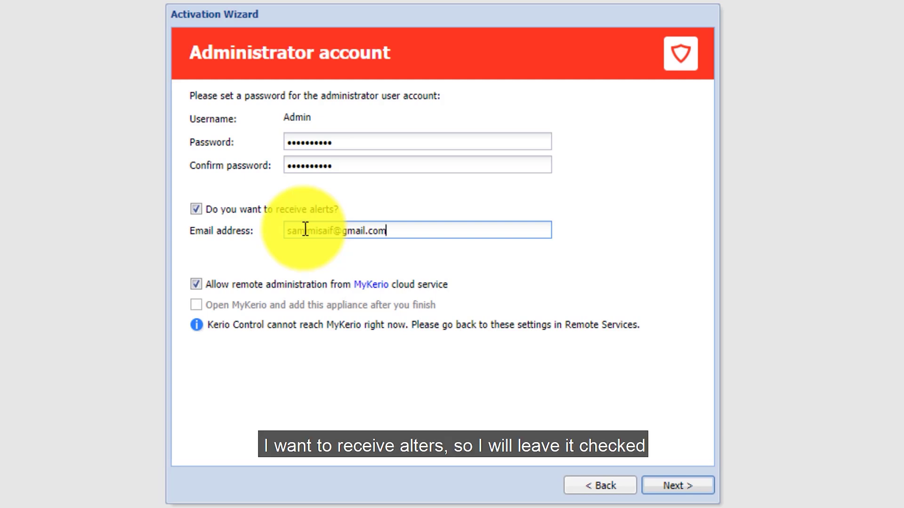
pyautogui.click(195, 208)
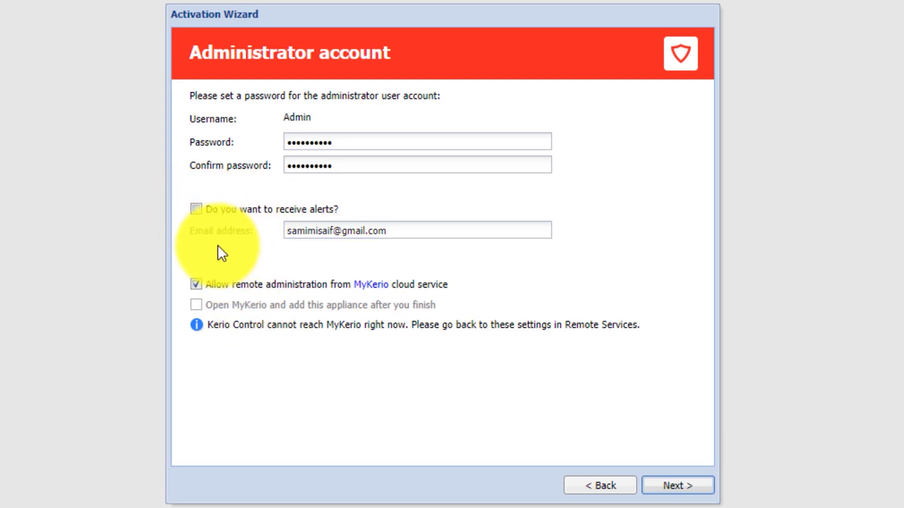
pyautogui.click(196, 209)
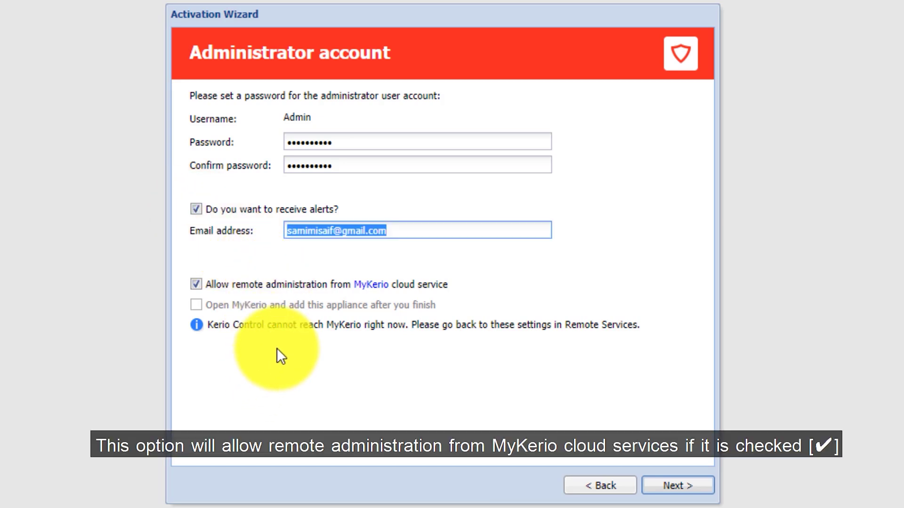
pyautogui.click(209, 290)
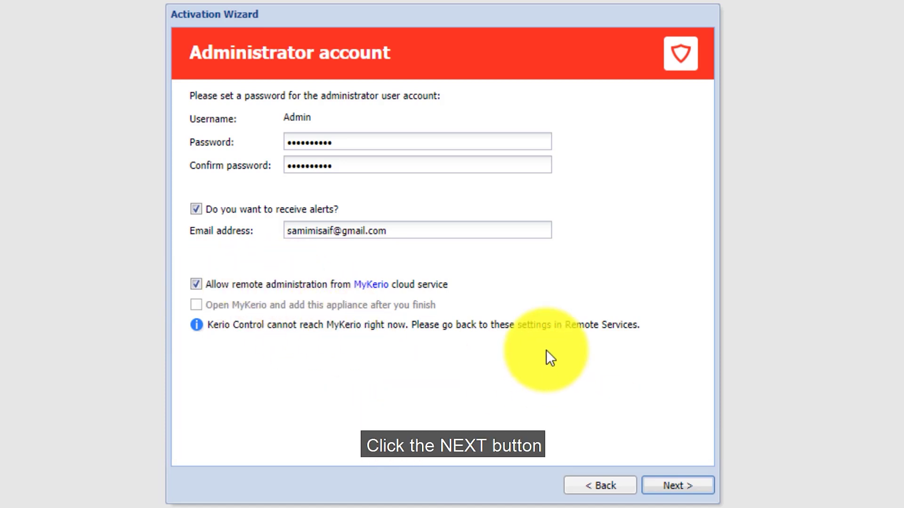
pyautogui.click(683, 487)
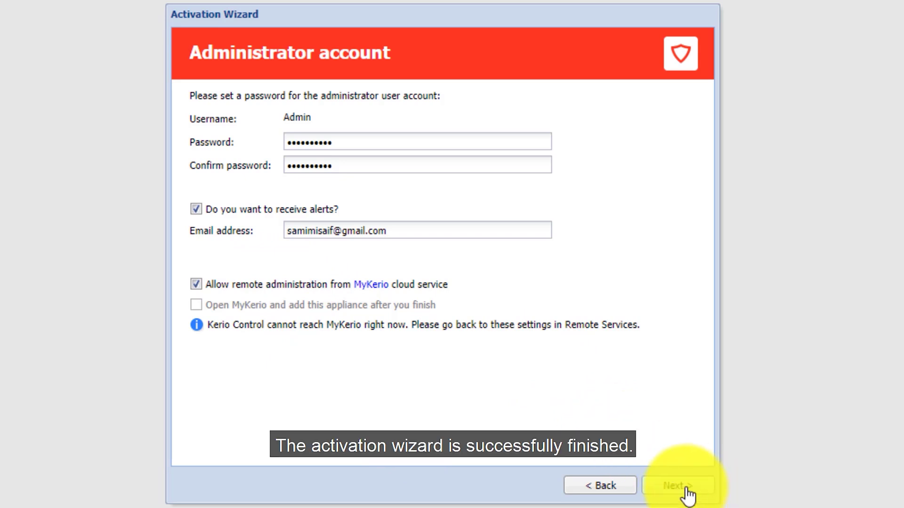
# Save the settings, finish the wizard, and open the Administration login page at 10.10.10.1:4081
pyautogui.click(687, 490)
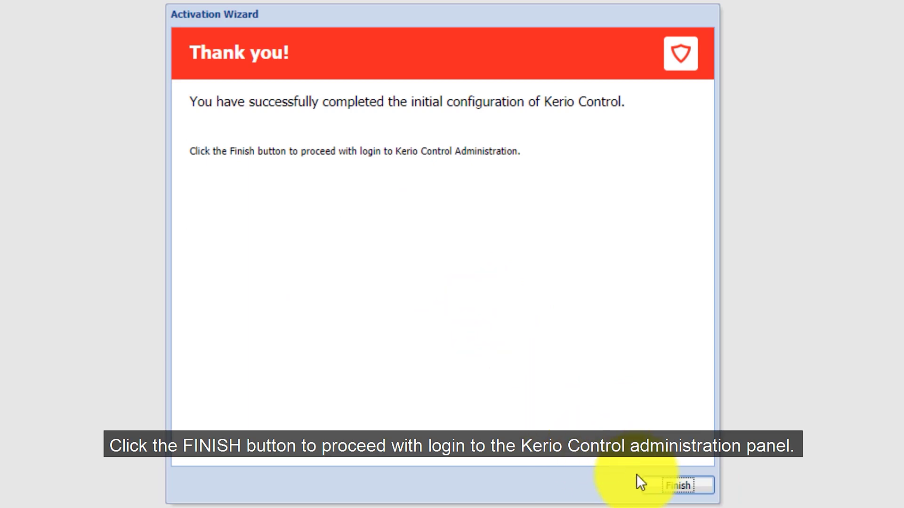
pyautogui.click(681, 492)
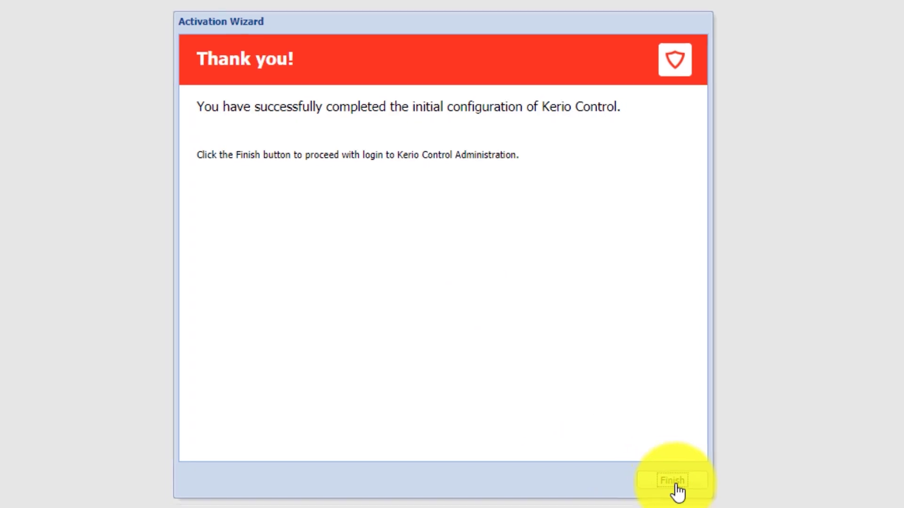
pyautogui.click(681, 490)
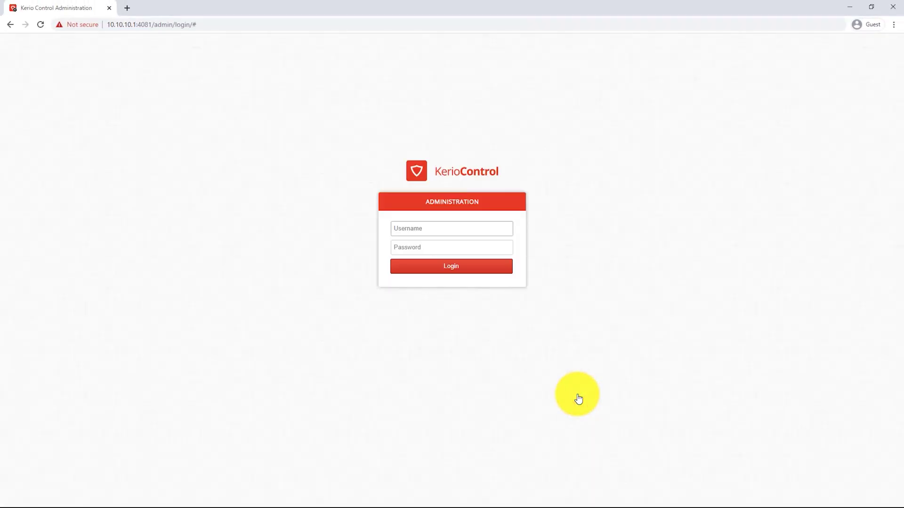